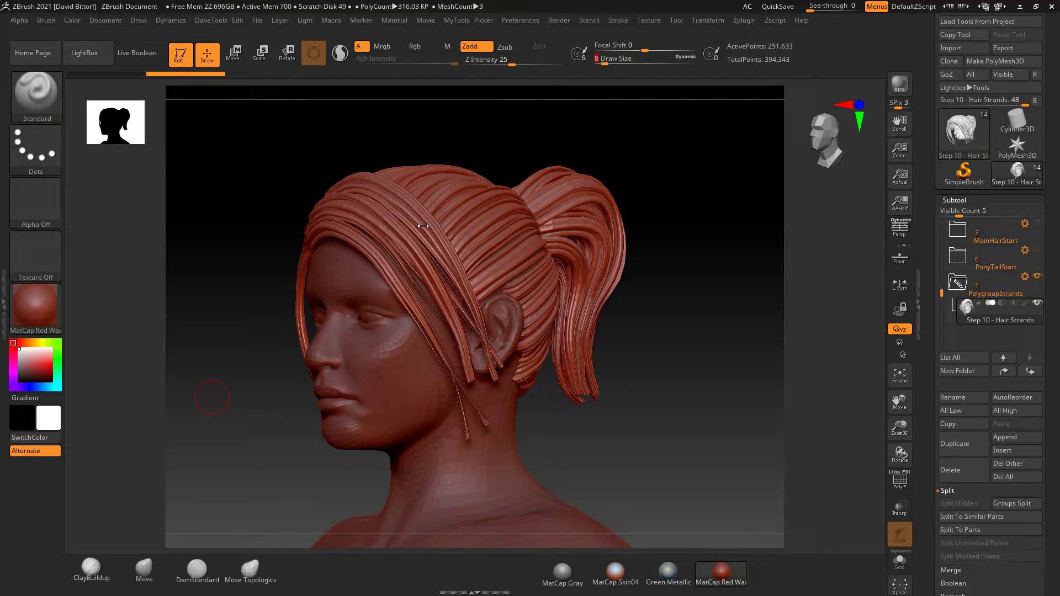
- Set the brush Draw Size to 8 and inspect the sculpted hair and ponytail strands in profile
key(Return)
mouse_move(679, 307)
shift+mouse_down()
mouse_move(653, 315)
mouse_move(580, 278)
shift+mouse_up()
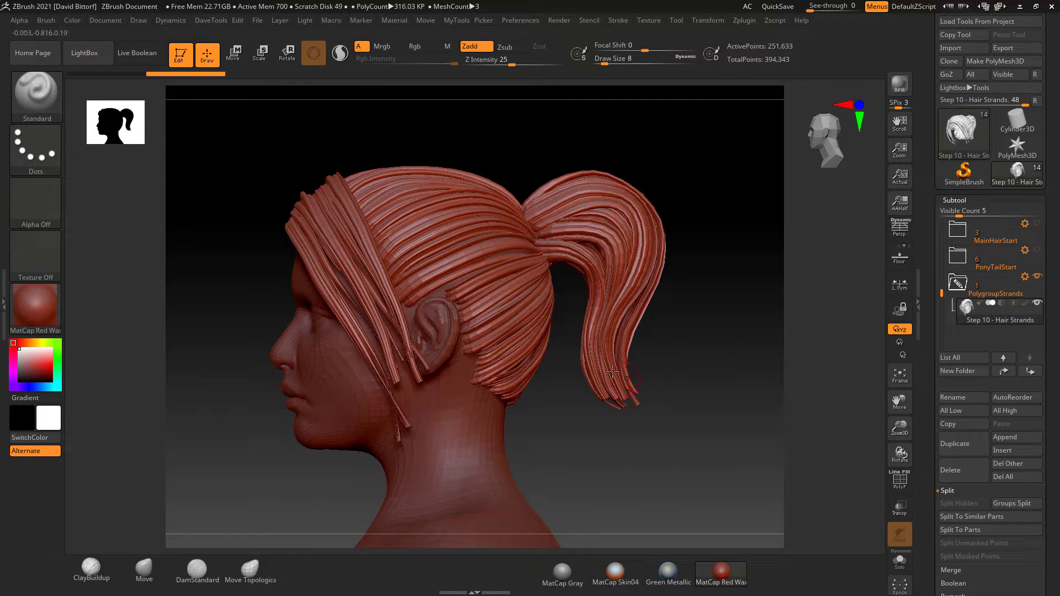
drag(565, 442, 652, 425)
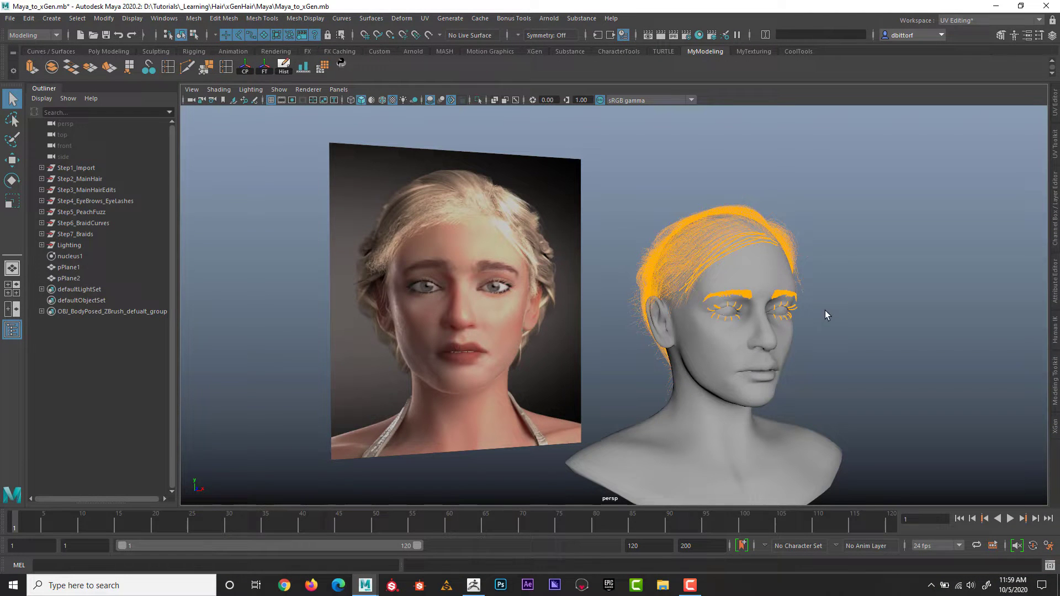
- Compare the front portrait reference with the hair guides on the bust beside it in the Maya_to_xGen scene
alt+drag(825, 313, 824, 309)
alt+right_drag(428, 326, 488, 322)
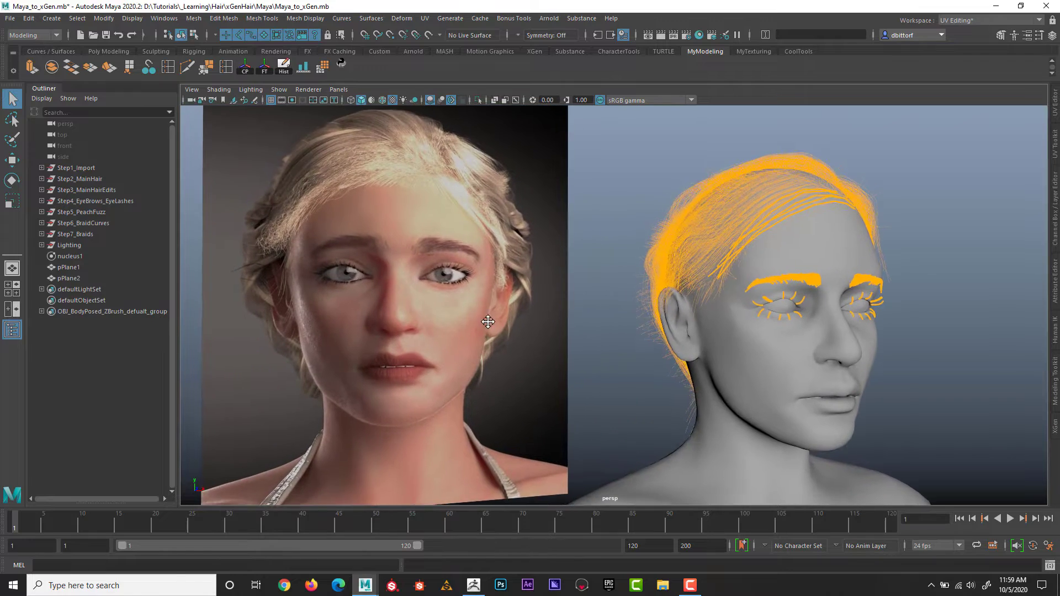
alt+middle_drag(488, 322, 514, 334)
alt+drag(604, 346, 609, 350)
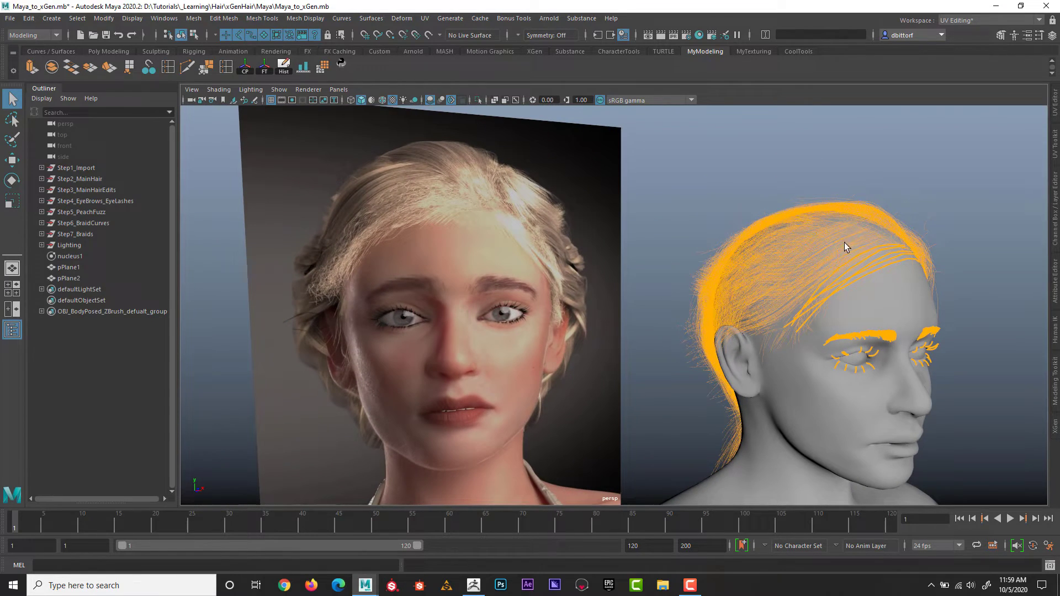
alt+drag(754, 270, 765, 273)
alt+middle_drag(351, 255, 431, 344)
alt+right_drag(431, 344, 472, 261)
alt+middle_drag(472, 262, 518, 265)
alt+right_drag(775, 299, 670, 291)
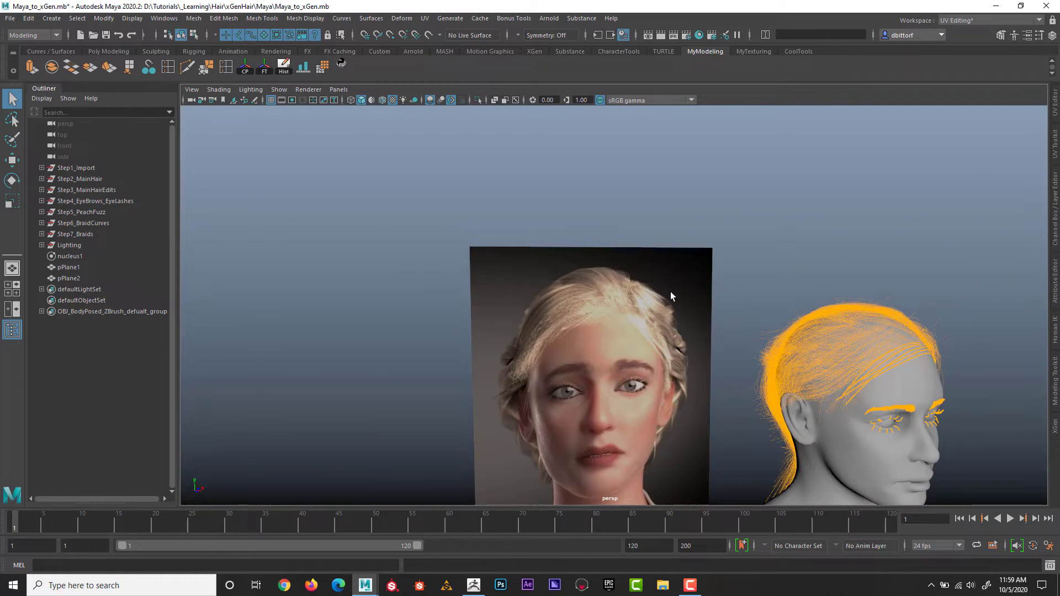
alt+middle_drag(670, 291, 641, 256)
alt+right_drag(641, 255, 660, 255)
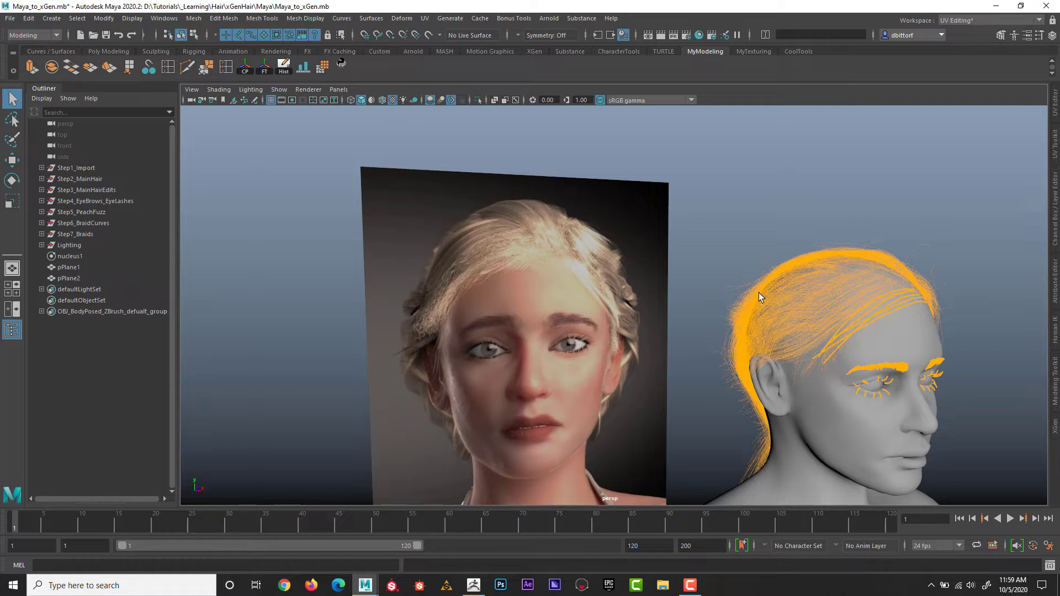
- Examine the portrait reference up close, covering the hairline, flyaway strands, eyebrows, eyelashes and fine facial fuzz along the jaw
alt+right_drag(495, 250, 605, 209)
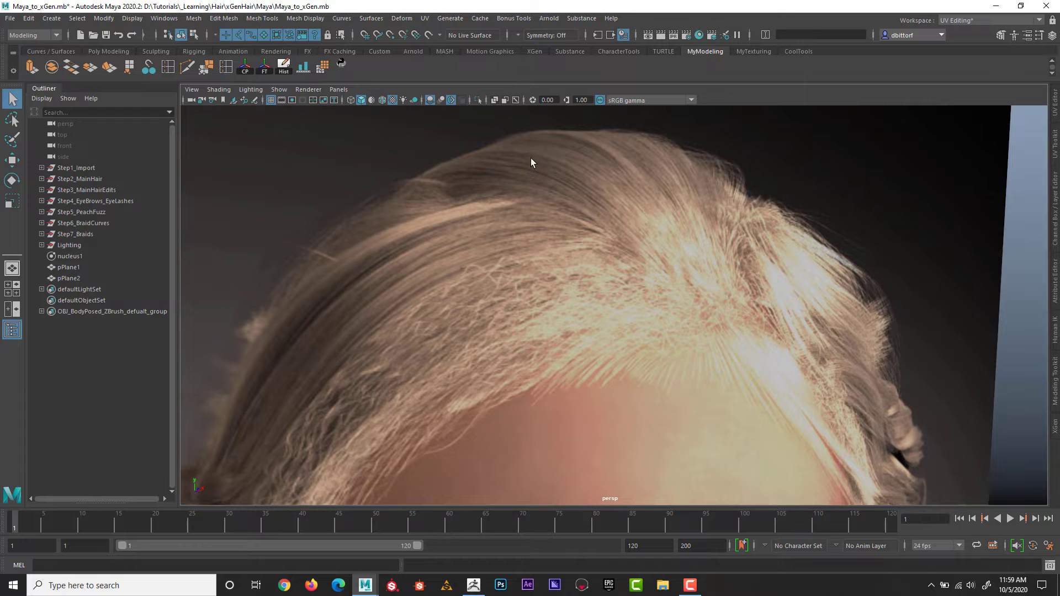
alt+drag(603, 256, 511, 211)
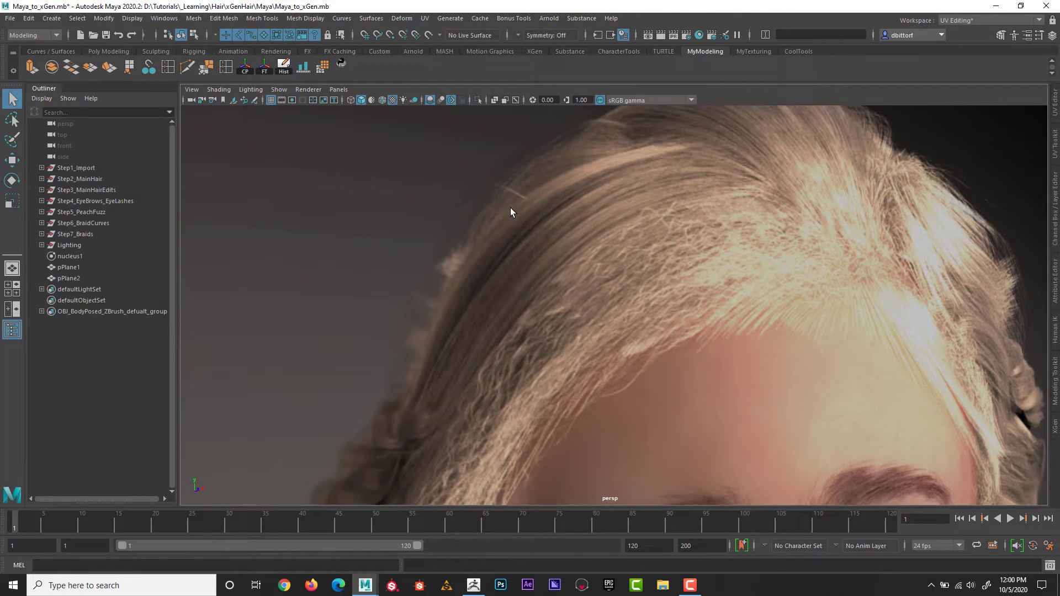
alt+right_drag(688, 260, 655, 248)
alt+middle_drag(654, 247, 632, 204)
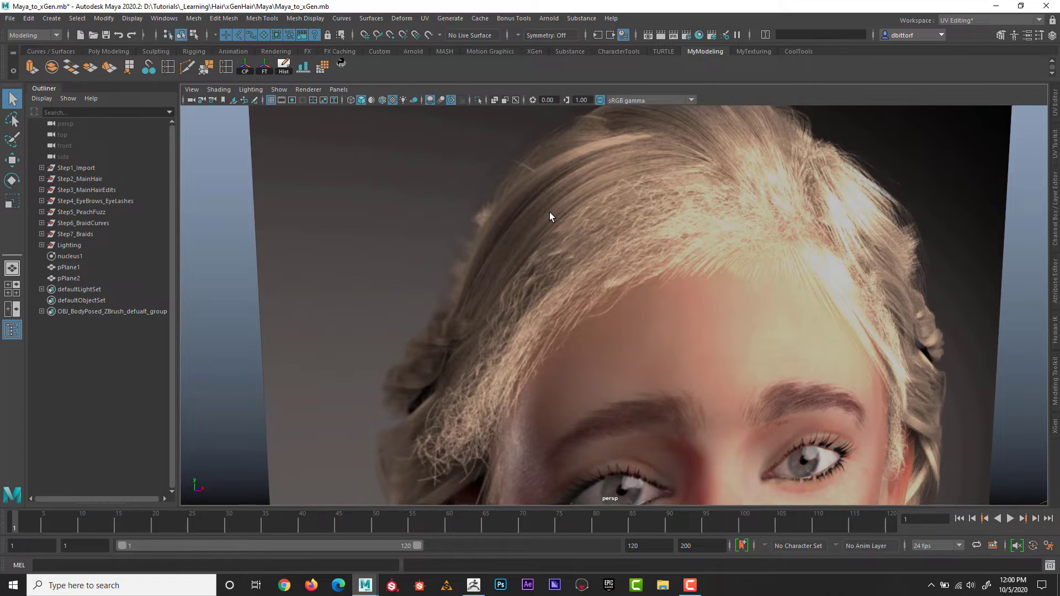
alt+right_drag(740, 219, 667, 223)
alt+drag(667, 223, 688, 313)
alt+right_drag(687, 313, 737, 316)
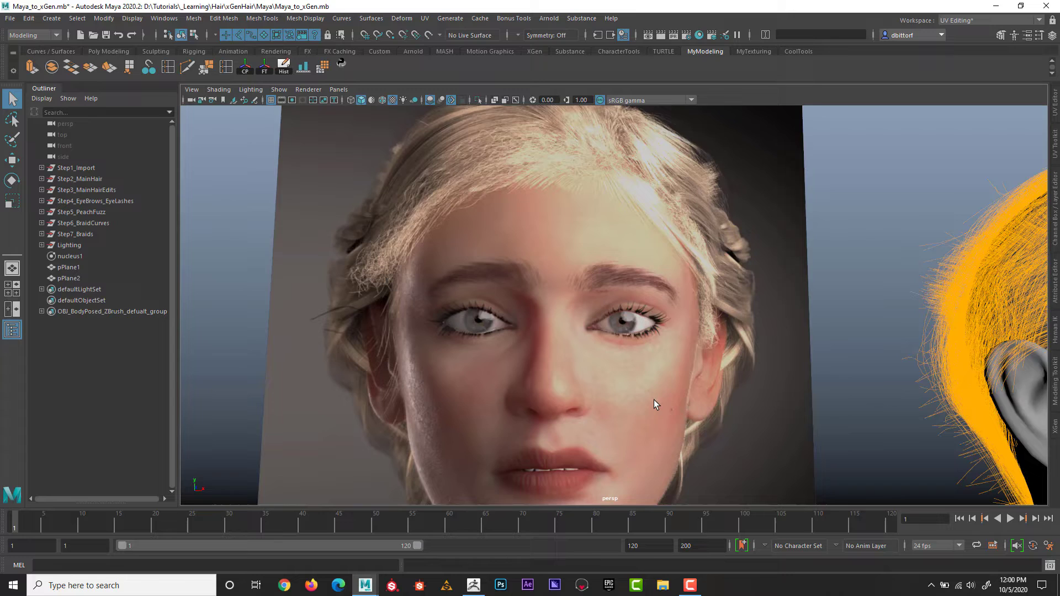
alt+drag(654, 400, 665, 381)
alt+right_drag(664, 381, 658, 285)
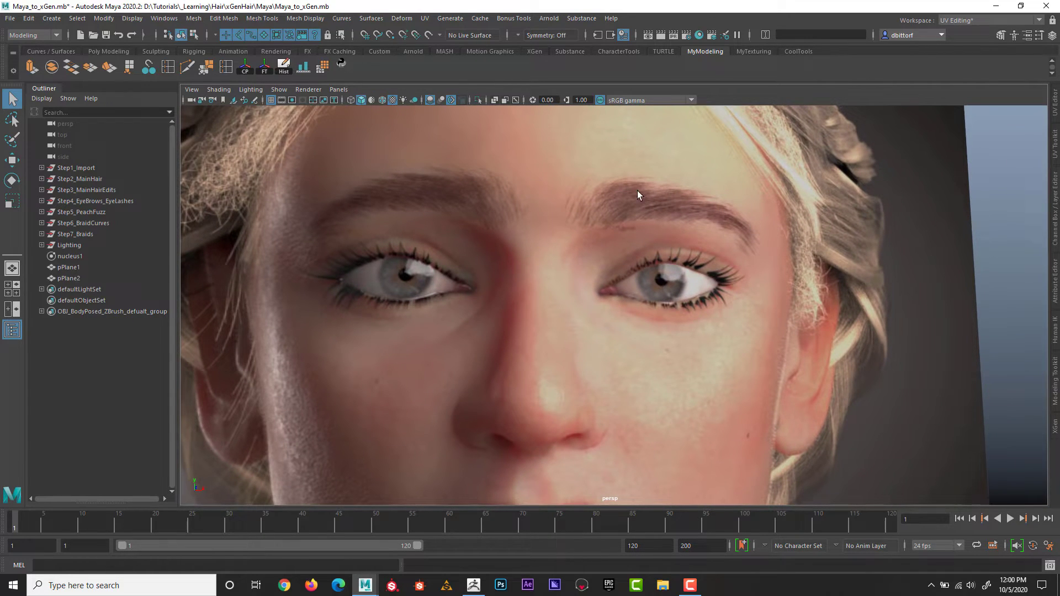
alt+right_drag(719, 233, 636, 273)
alt+drag(636, 271, 638, 279)
alt+right_drag(638, 279, 651, 278)
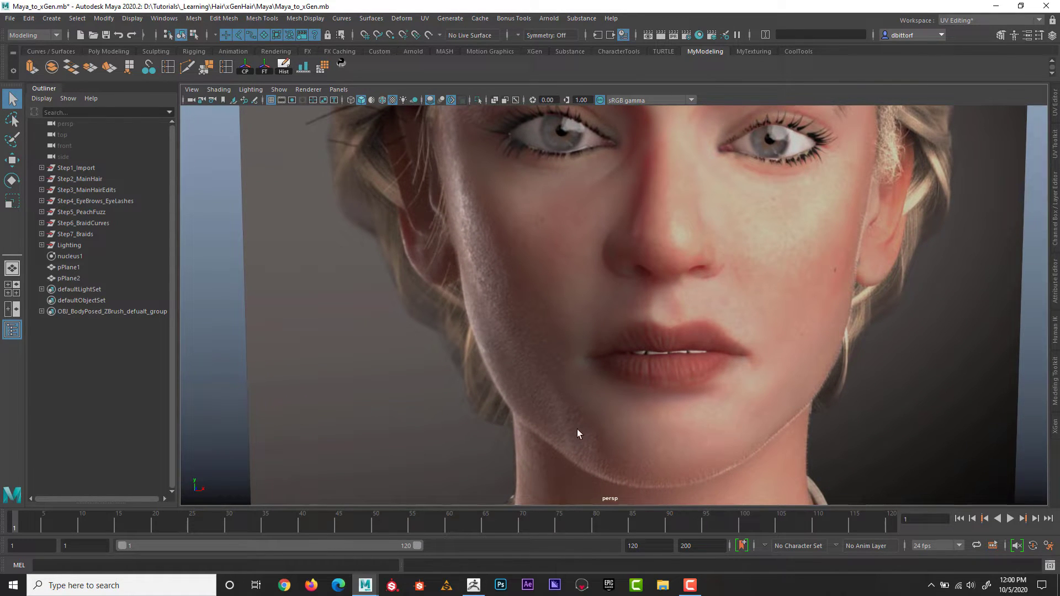
alt+right_drag(783, 434, 582, 392)
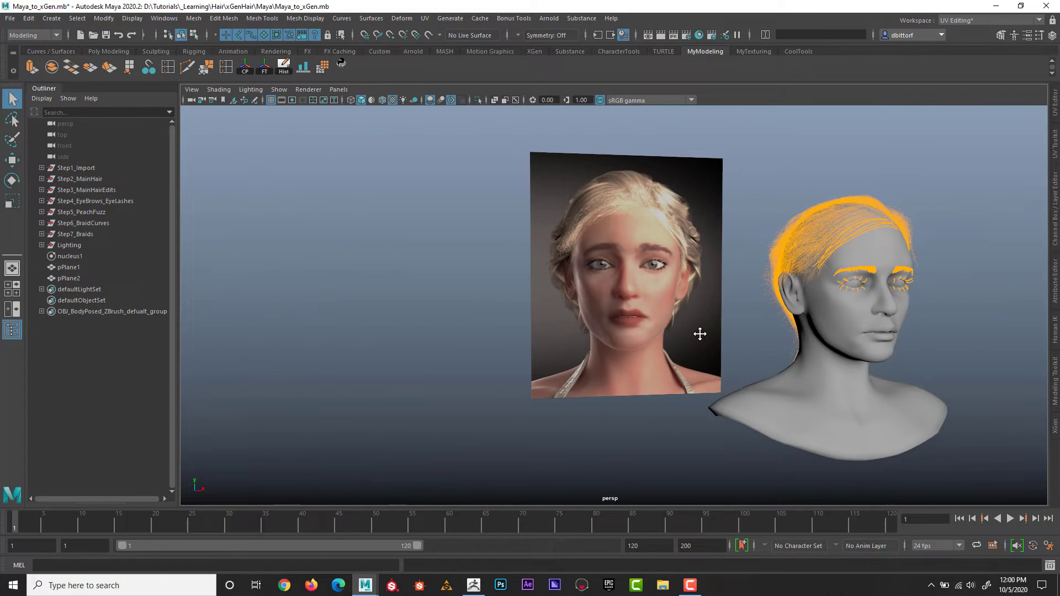
- Examine the braids in the back-view reference against the bust's rear hair guides, finishing with an overview of the front
alt+middle_drag(700, 334, 630, 356)
alt+right_drag(629, 356, 641, 353)
alt+drag(641, 353, 324, 303)
alt+middle_drag(324, 302, 614, 337)
alt+right_drag(614, 338, 679, 365)
alt+middle_drag(419, 246, 511, 304)
alt+right_drag(511, 303, 348, 152)
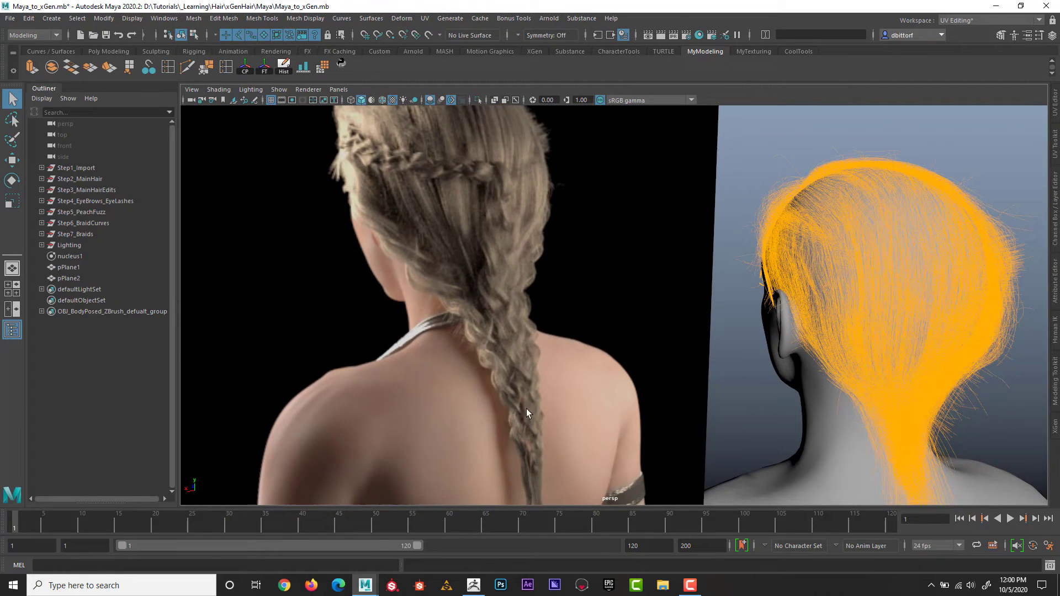
alt+right_drag(568, 255, 409, 240)
alt+drag(409, 241, 652, 255)
alt+right_drag(652, 255, 170, 212)
alt+drag(420, 315, 502, 303)
alt+right_drag(501, 303, 584, 355)
alt+drag(584, 355, 624, 362)
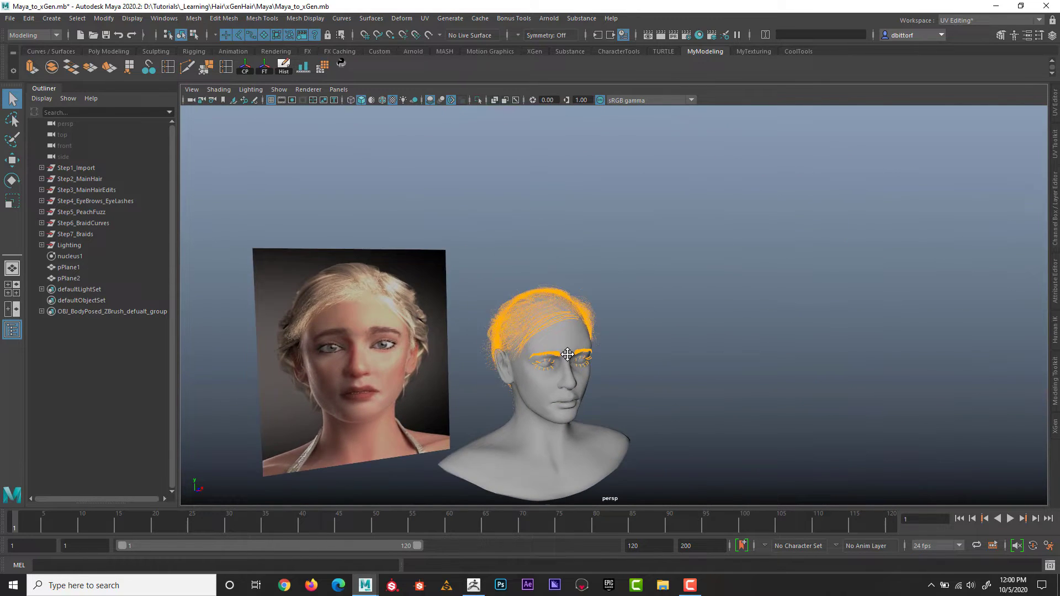
alt+middle_drag(552, 362, 712, 348)
alt+right_drag(712, 348, 751, 353)
scroll(751, 354, up, 8)
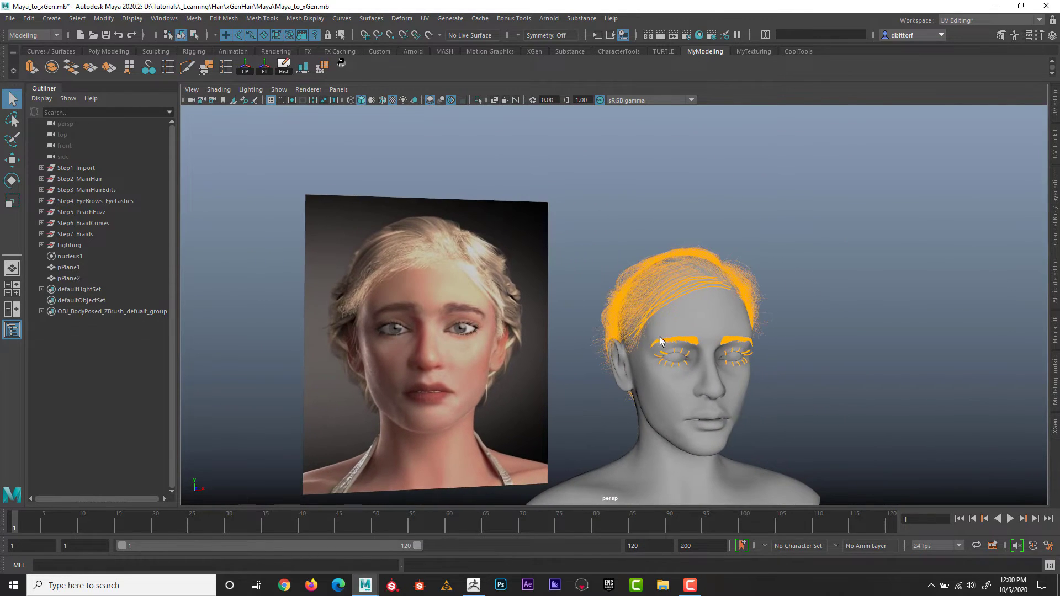
scroll(690, 331, down, 3)
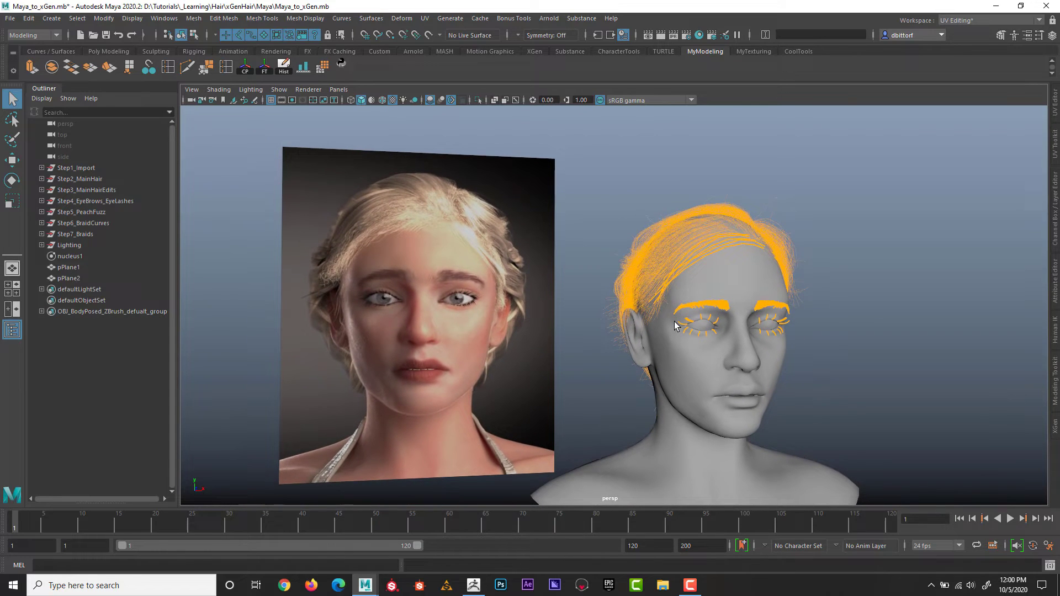
- Switch to the PolyCardHair_Maya scene and display the ponytail model with the default material
mouse_move(365, 586)
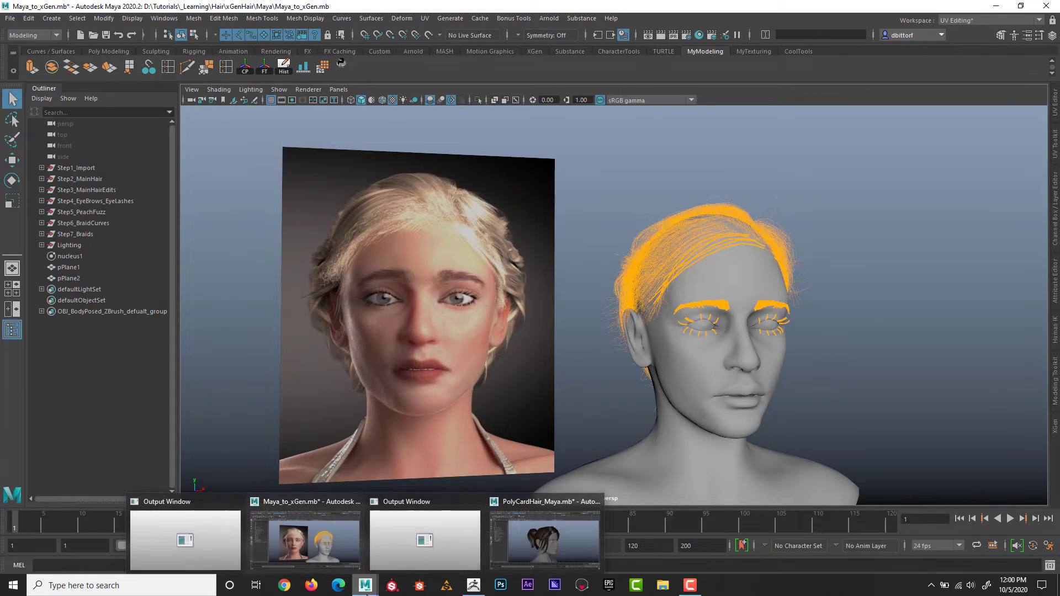
click(536, 505)
alt+drag(743, 350, 762, 350)
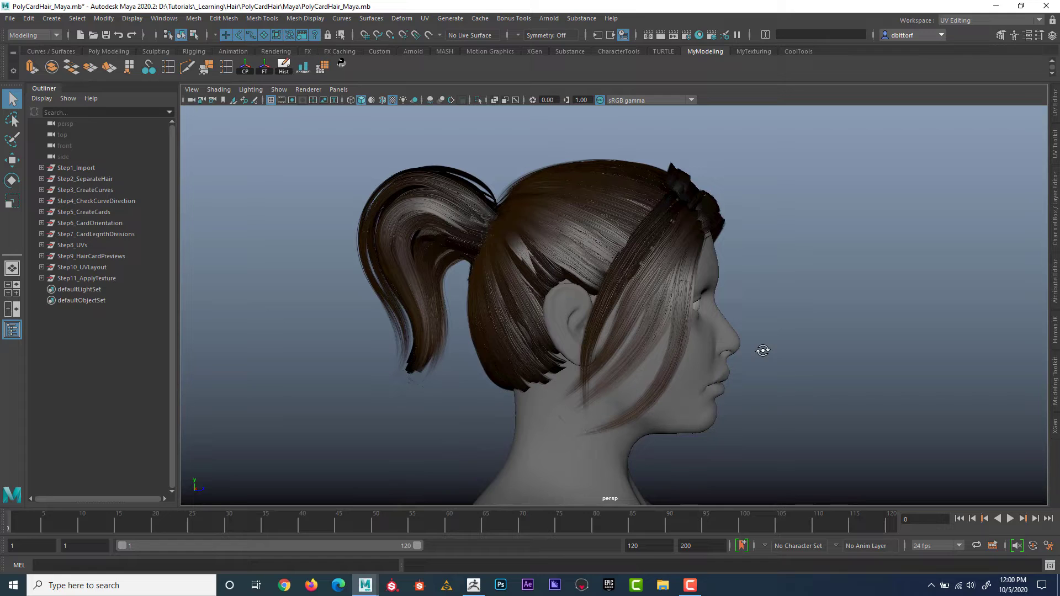
click(218, 89)
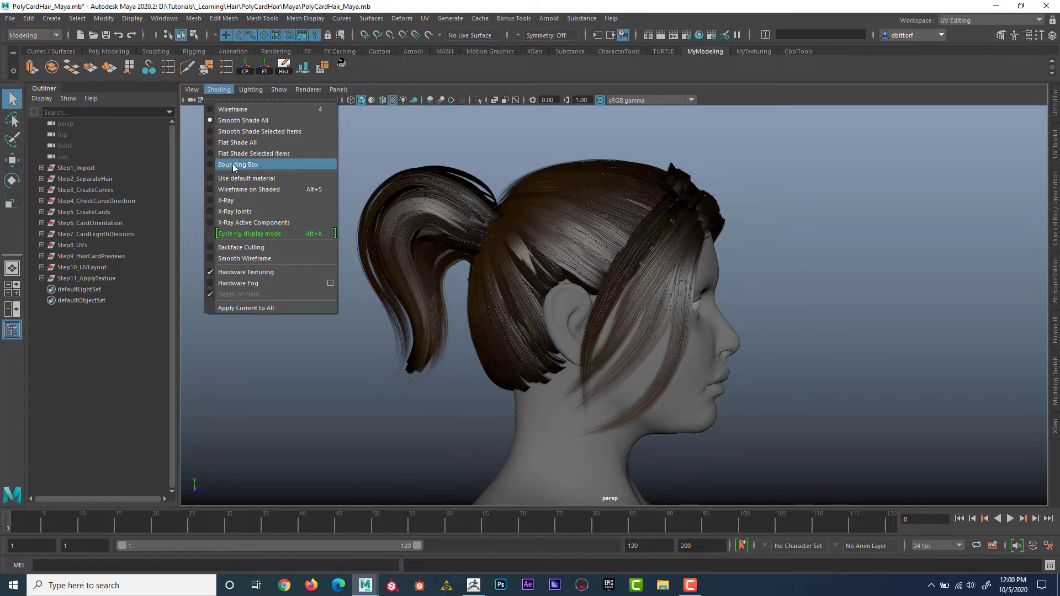
click(243, 179)
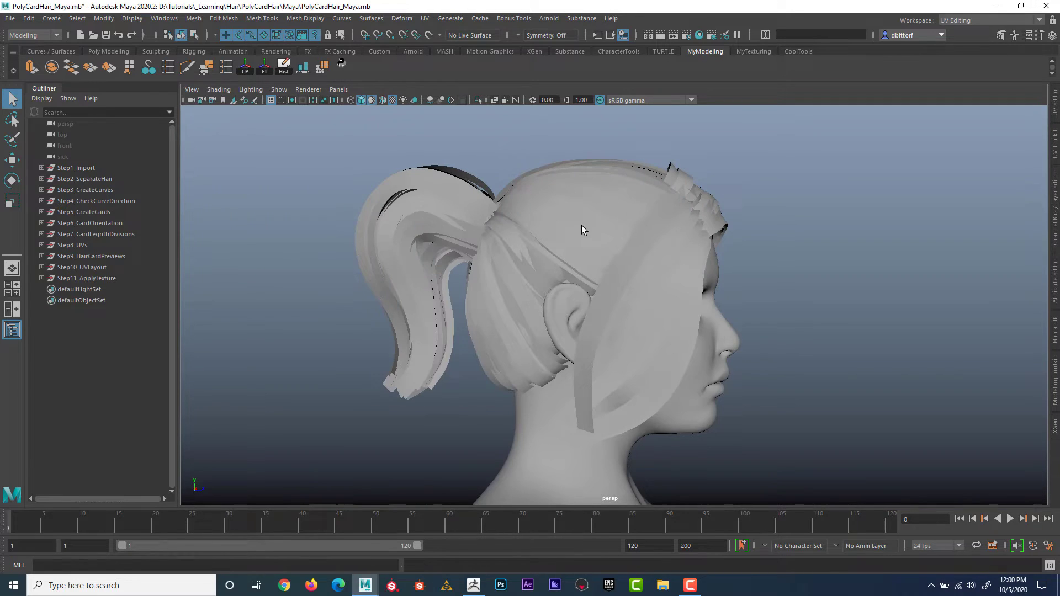
- Select a hair card hanging over the cheek and show wireframe on shaded for the whole head
click(618, 293)
click(653, 319)
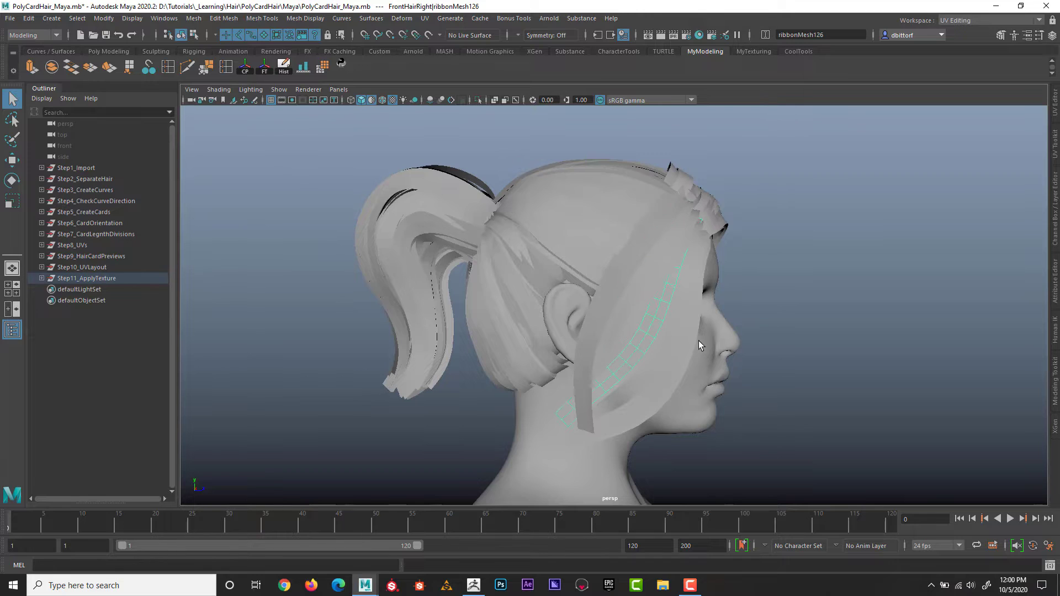
alt+drag(697, 340, 660, 351)
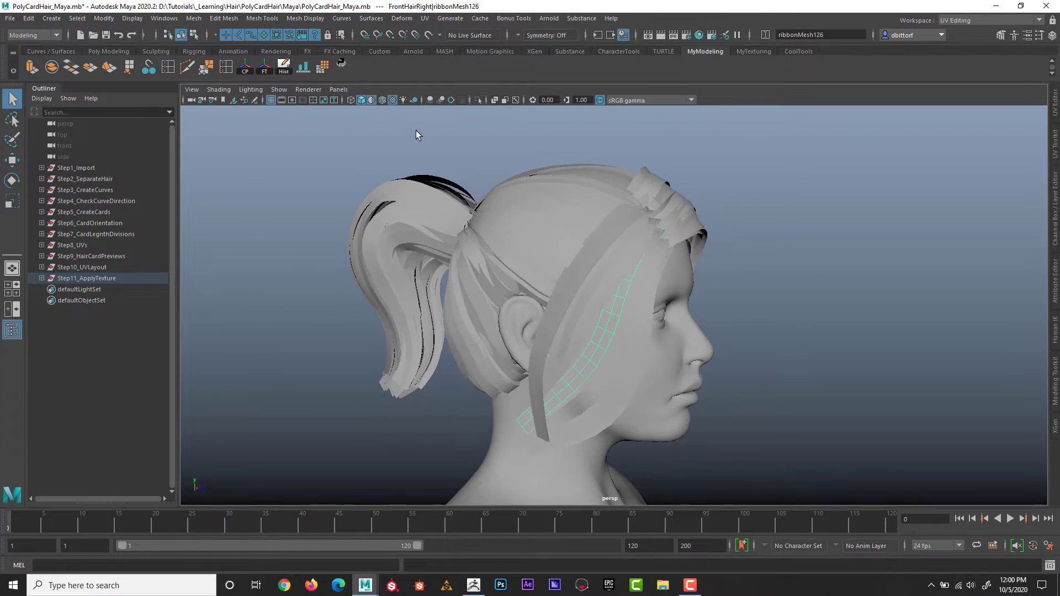
click(382, 100)
mouse_move(398, 232)
alt+mouse_down()
mouse_move(446, 239)
mouse_move(326, 234)
alt+mouse_up()
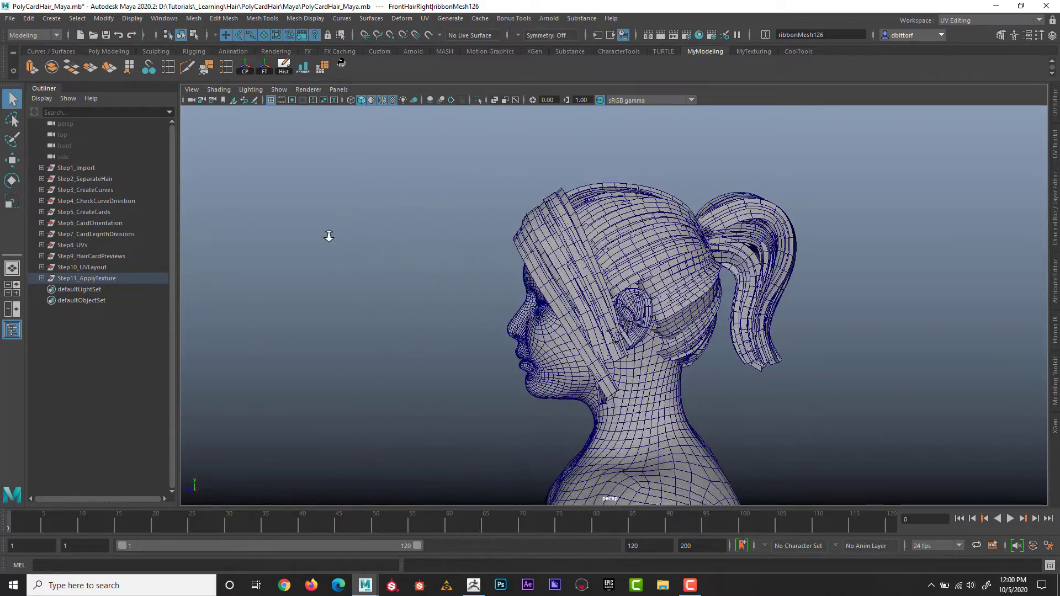
alt+right_drag(327, 234, 456, 246)
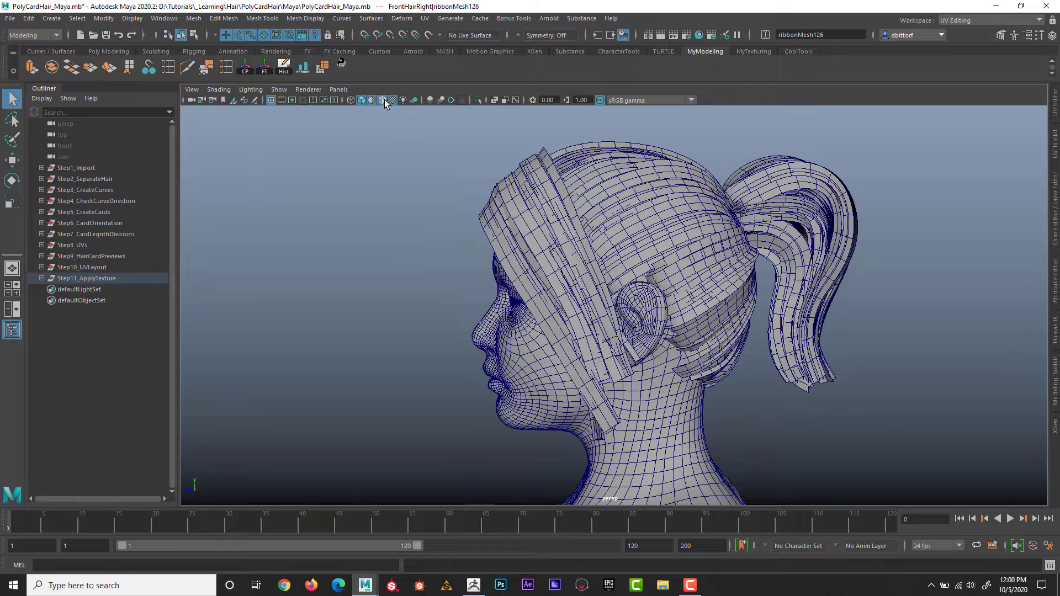
- Turn off the default material so the hair cards display with their own textures
click(219, 90)
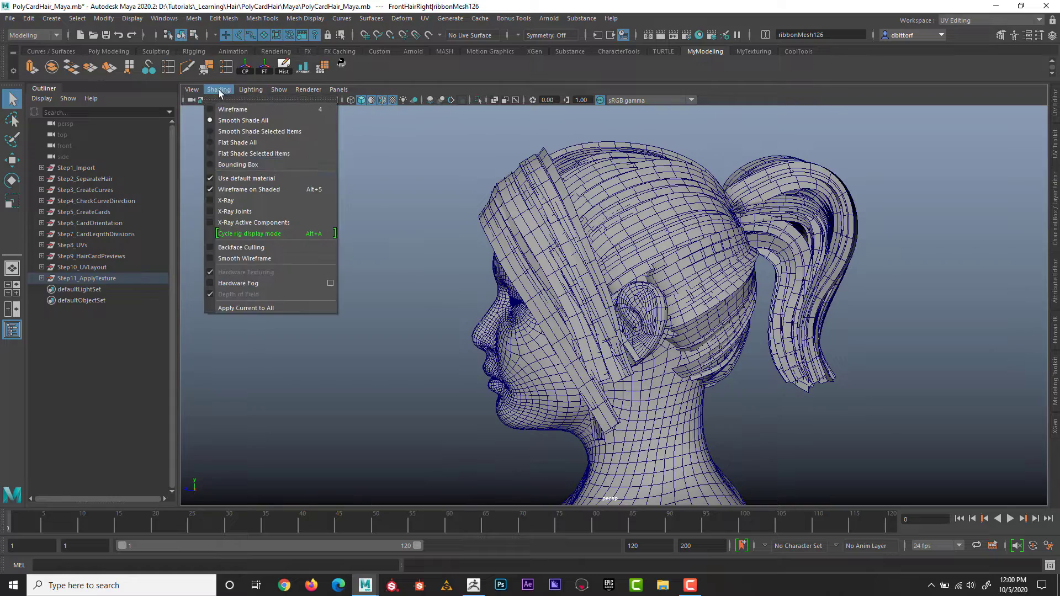
click(244, 181)
alt+right_drag(485, 331, 587, 319)
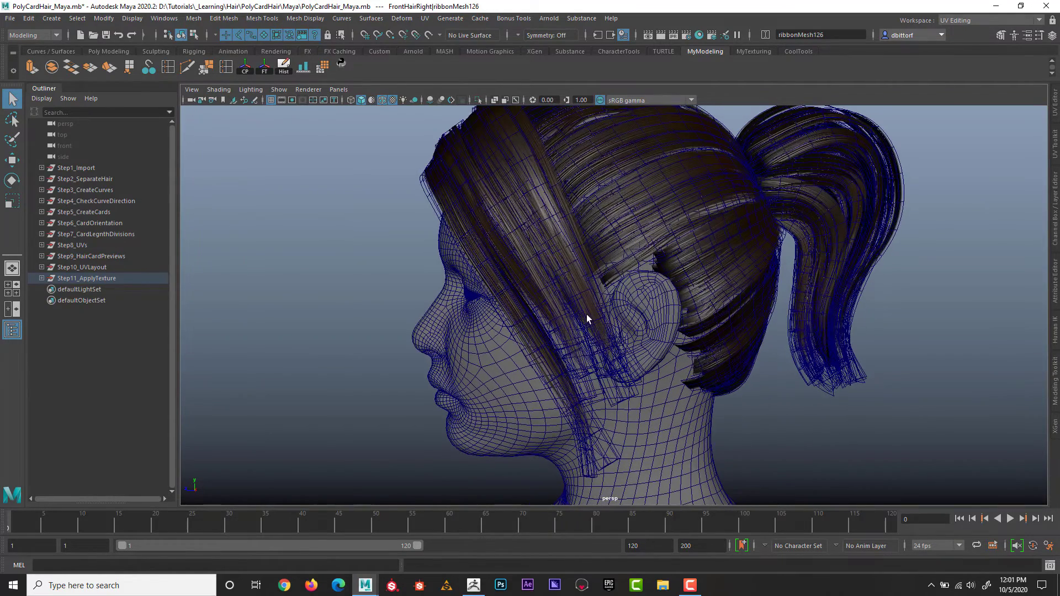
- Isolate a single front hair card in front of the ear in the viewport
click(589, 315)
alt+drag(450, 131, 478, 101)
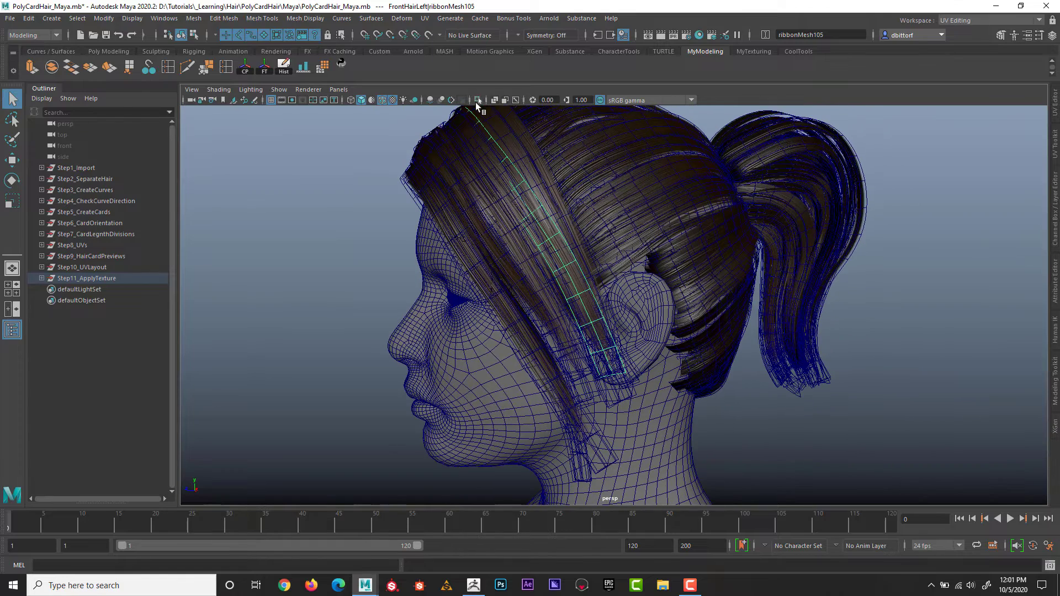
click(479, 101)
alt+drag(426, 205, 391, 232)
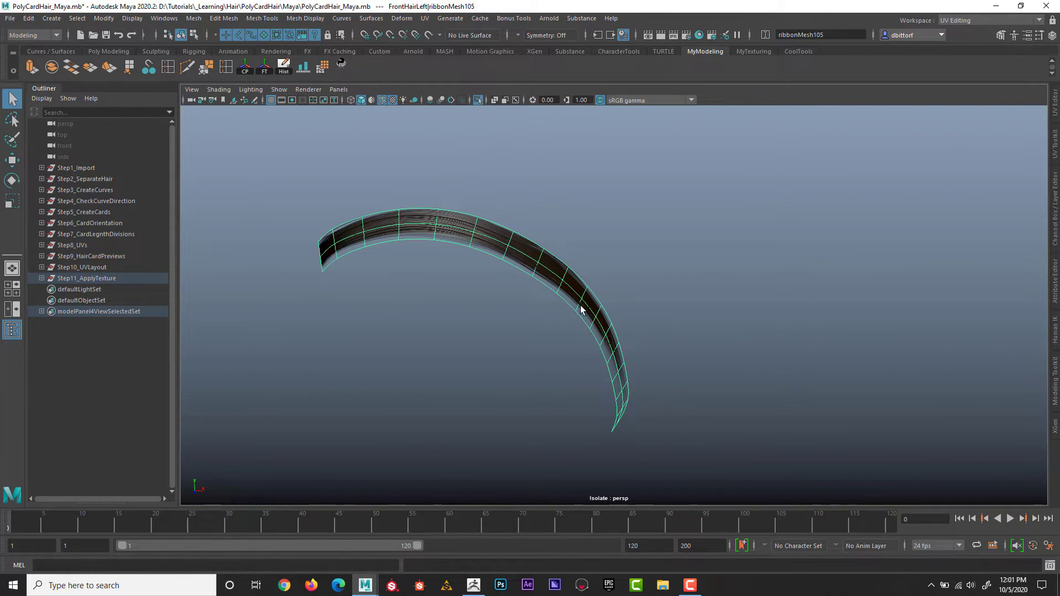
- Examine the isolated hair card's curved strip, strand texture and transparent edges up close, with the card deselected
alt+drag(582, 303, 539, 293)
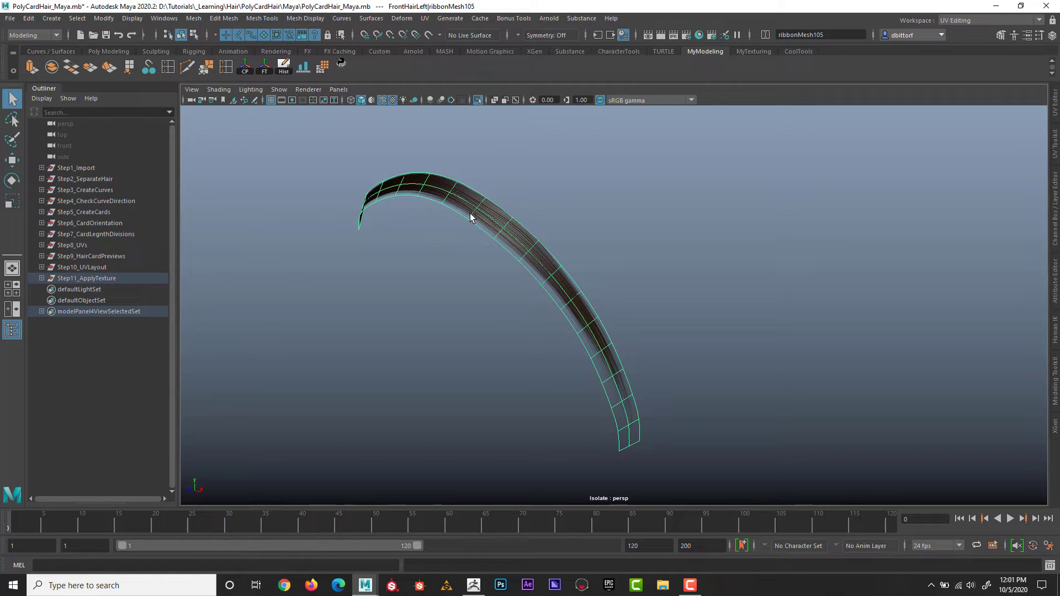
alt+right_drag(440, 278, 855, 314)
alt+drag(574, 228, 603, 231)
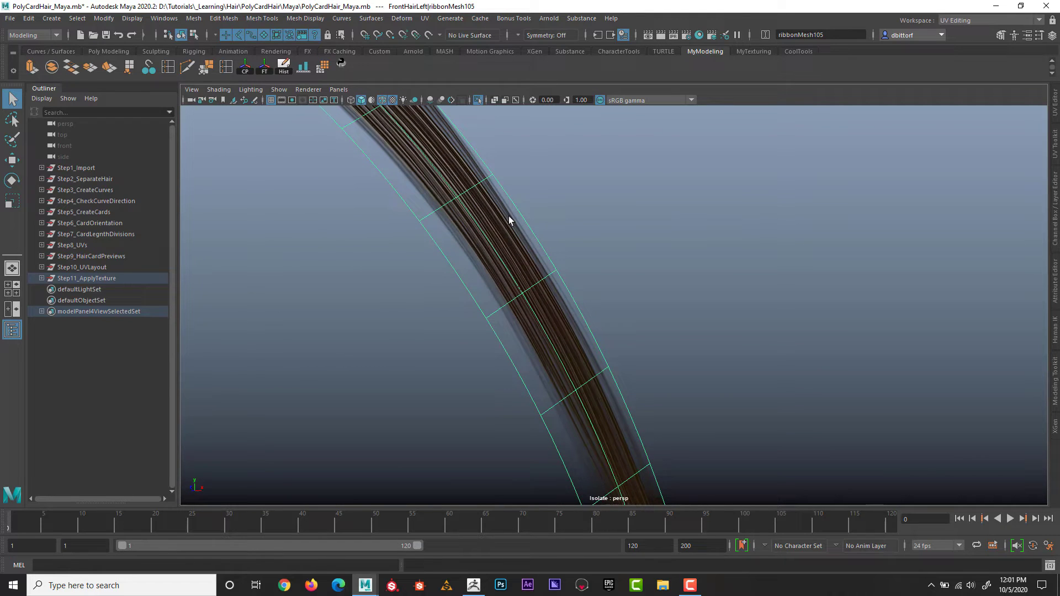
click(593, 243)
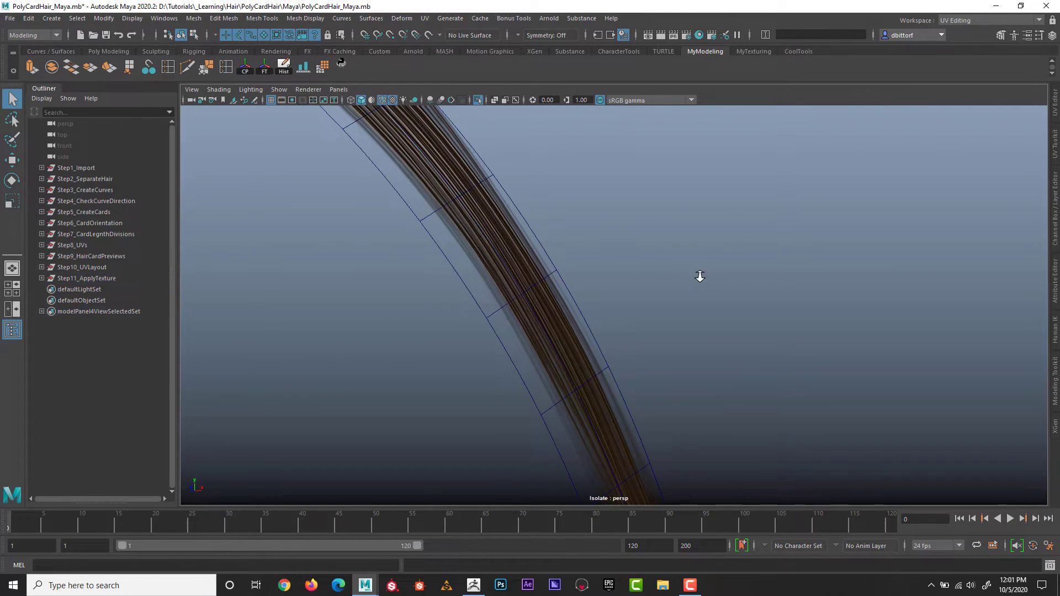
alt+drag(698, 276, 670, 308)
alt+middle_drag(670, 308, 608, 221)
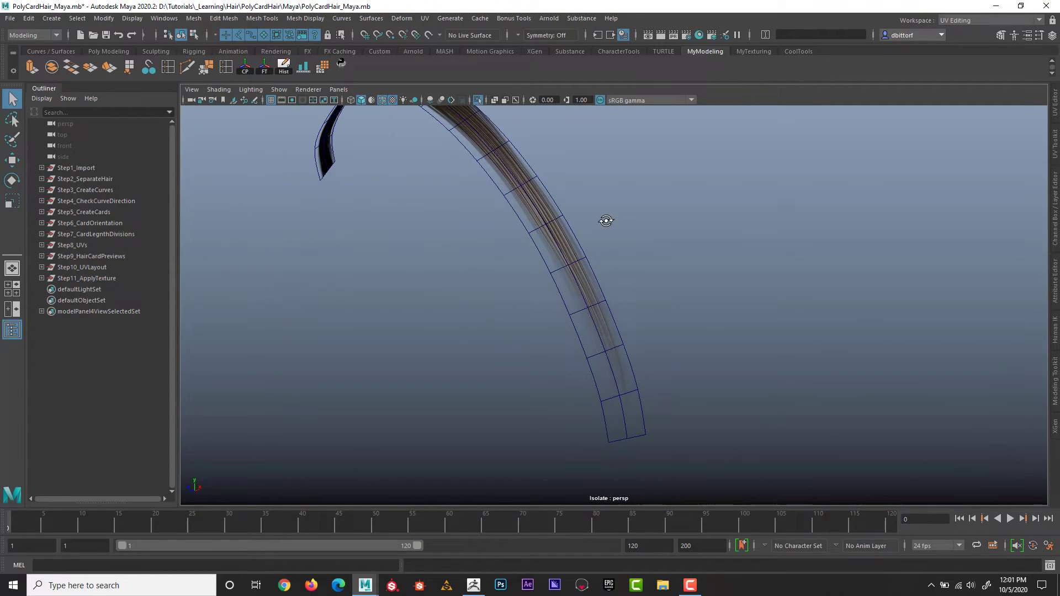
alt+drag(608, 220, 487, 109)
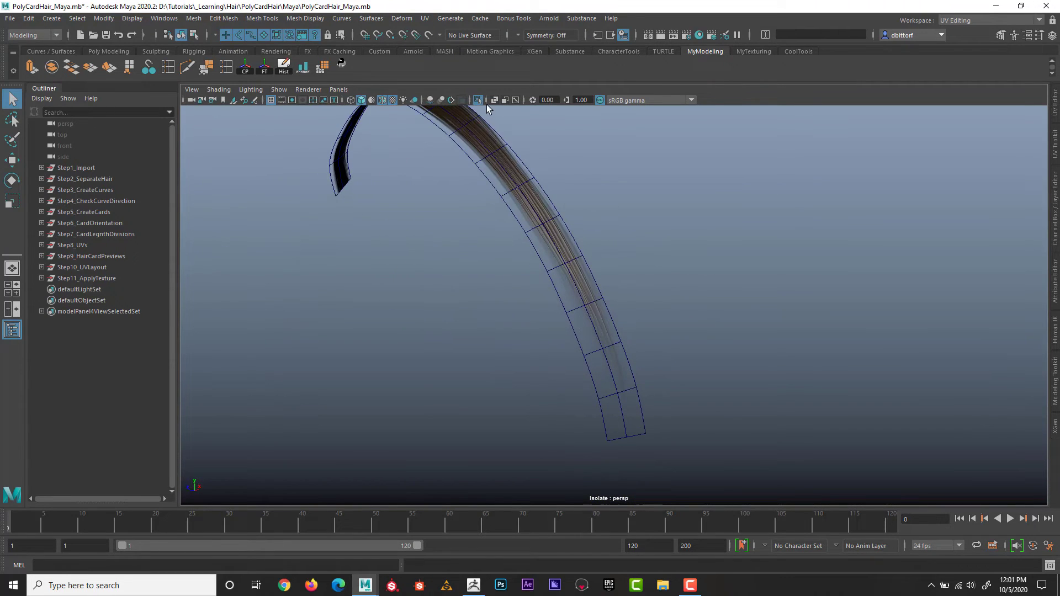
- Exit isolation to show the full head and select another front hair card running down past the cheek
click(478, 100)
alt+drag(624, 185, 569, 263)
click(563, 266)
click(534, 279)
click(525, 279)
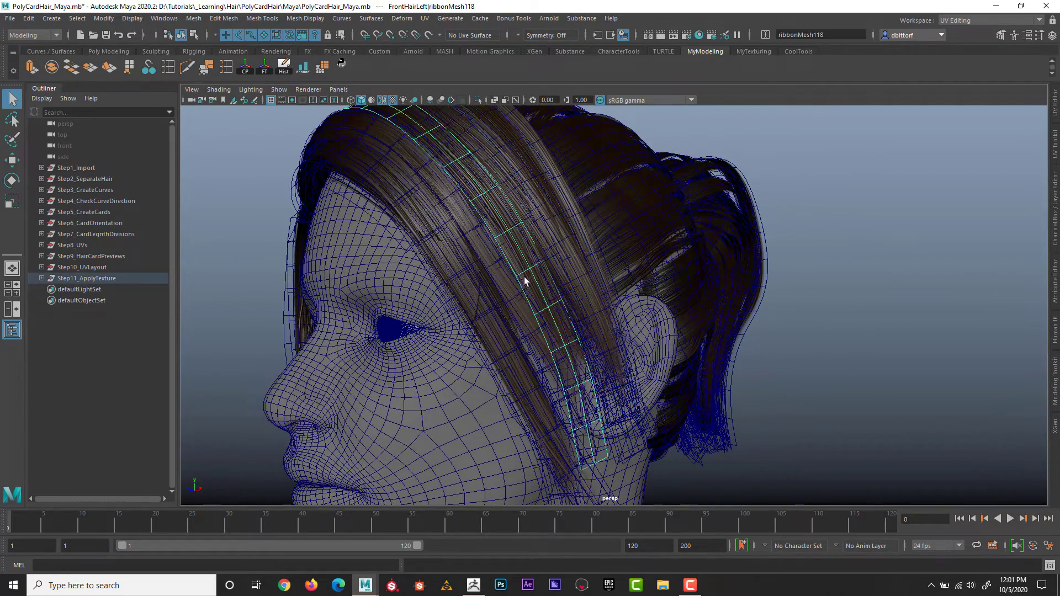
- Inspect the hair card bordering the face in isolation, along its full curved length, and restore the full head
click(513, 286)
click(502, 308)
alt+drag(502, 308, 570, 245)
click(478, 100)
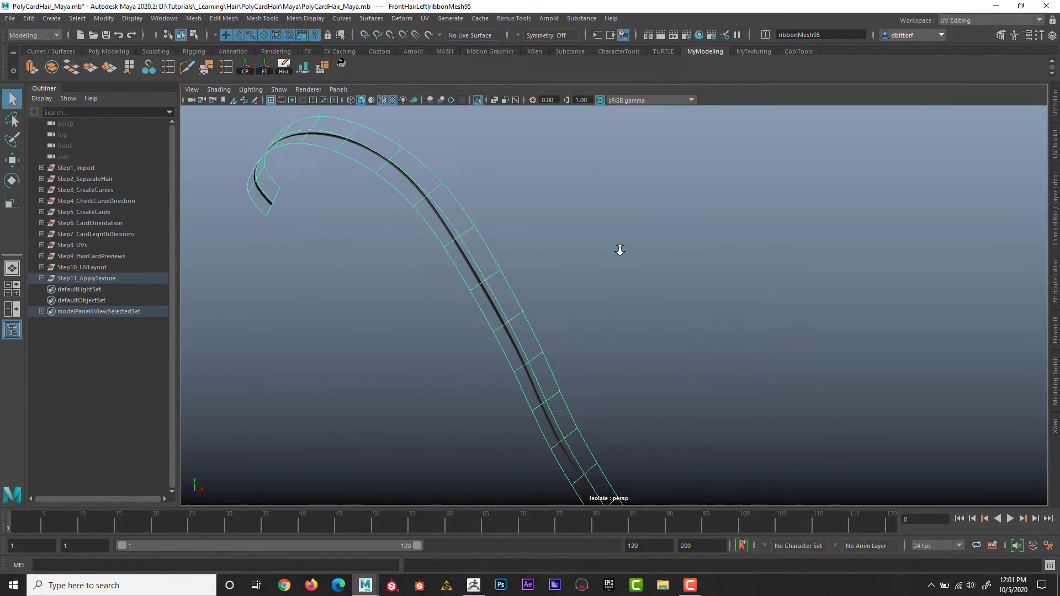
alt+right_drag(620, 250, 537, 227)
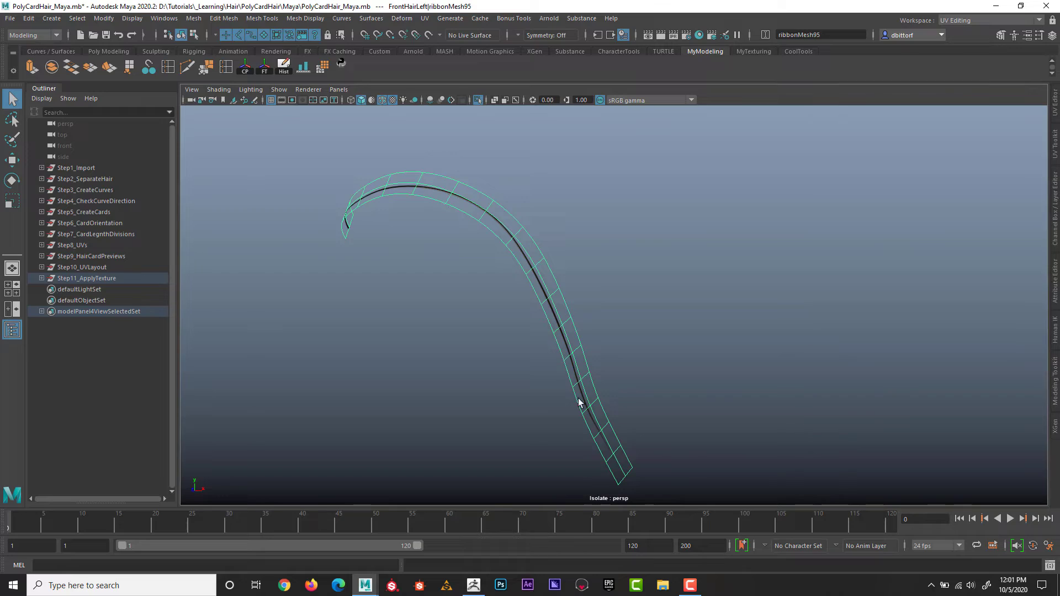
click(478, 100)
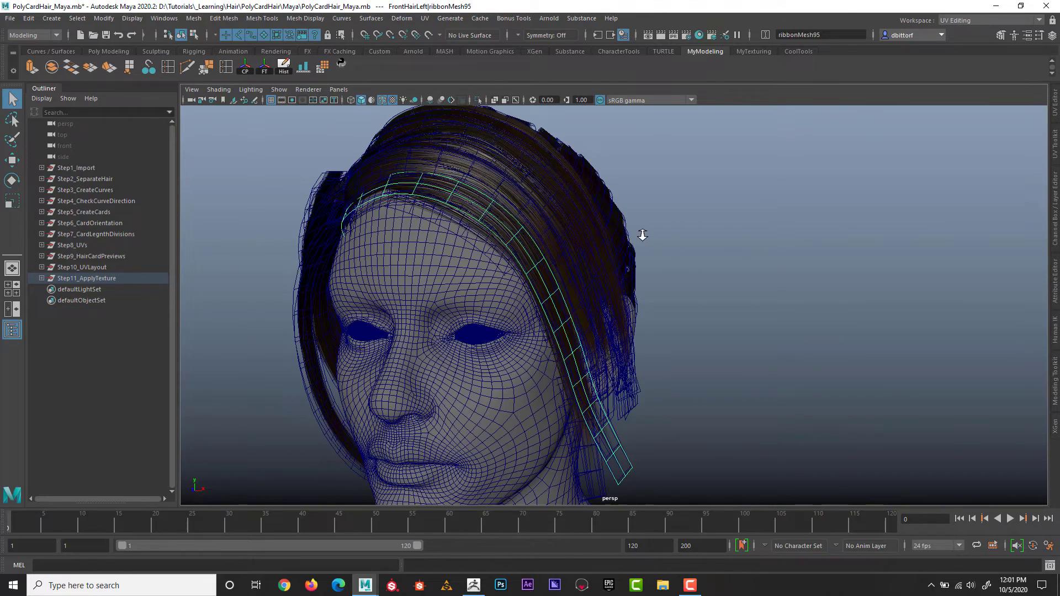
- Examine the two hair strand texture planes below the bust, comparing the colored strands with the black-and-white version
alt+right_drag(639, 230, 587, 262)
alt+middle_drag(605, 284, 551, 122)
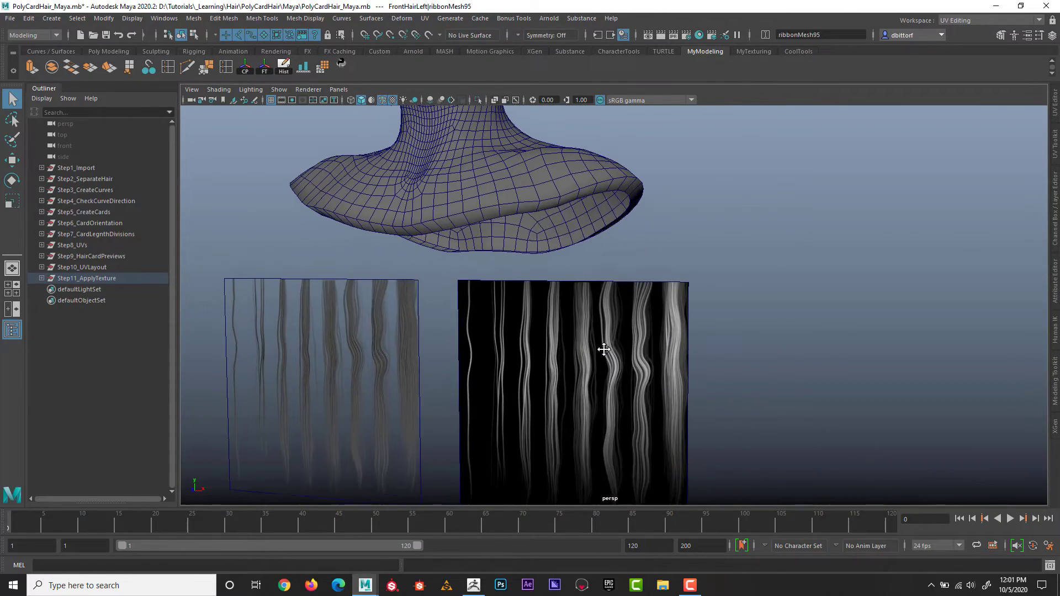
alt+middle_drag(604, 350, 629, 272)
alt+drag(660, 336, 705, 338)
alt+right_drag(705, 339, 708, 286)
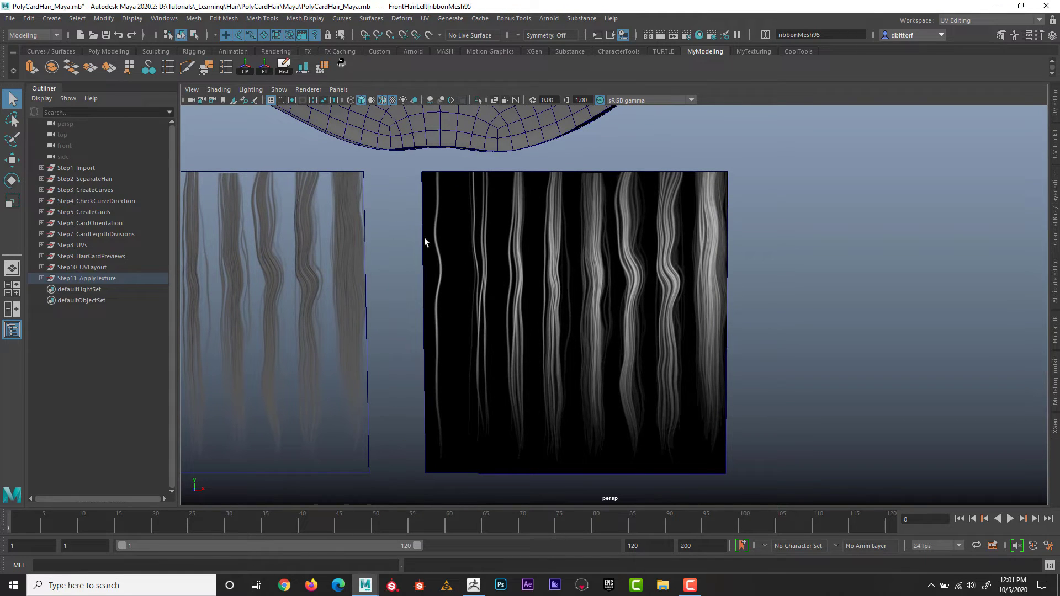
alt+middle_drag(473, 381, 587, 387)
alt+right_drag(587, 387, 575, 247)
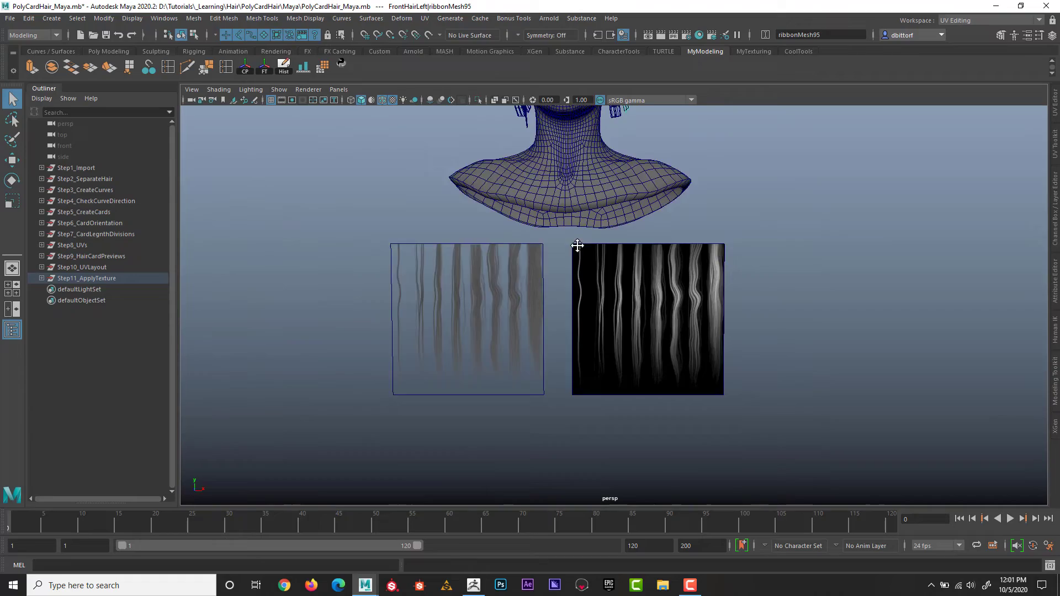
- Deselect the hair card and inspect the card layout of the hair and ponytail from both sides of the head
alt+middle_drag(574, 246, 528, 345)
alt+drag(591, 301, 541, 331)
alt+middle_drag(539, 227, 536, 338)
alt+right_drag(587, 333, 717, 290)
alt+drag(519, 253, 602, 307)
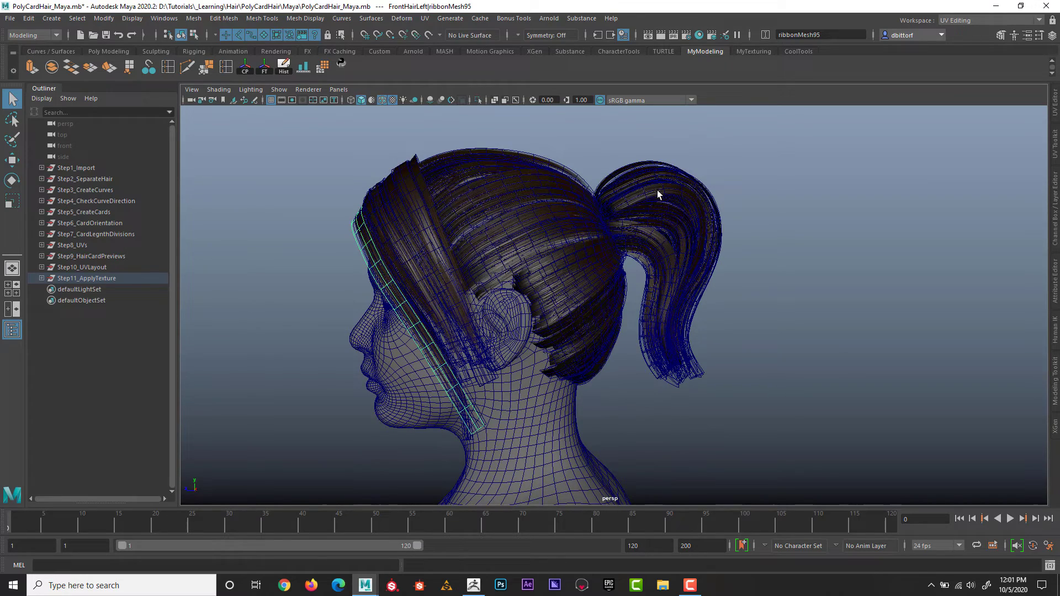
click(738, 262)
alt+drag(511, 301, 557, 277)
alt+middle_drag(558, 277, 572, 277)
alt+drag(572, 277, 583, 275)
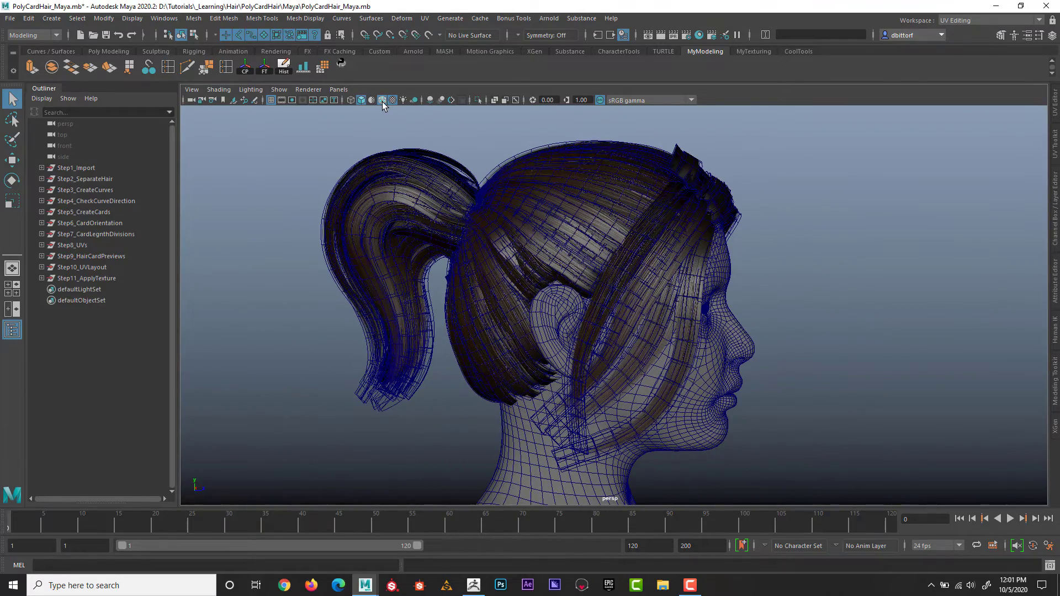
- Turn off the wireframe overlay and view the textured ponytail hair in side profile
click(382, 100)
alt+drag(627, 210, 346, 205)
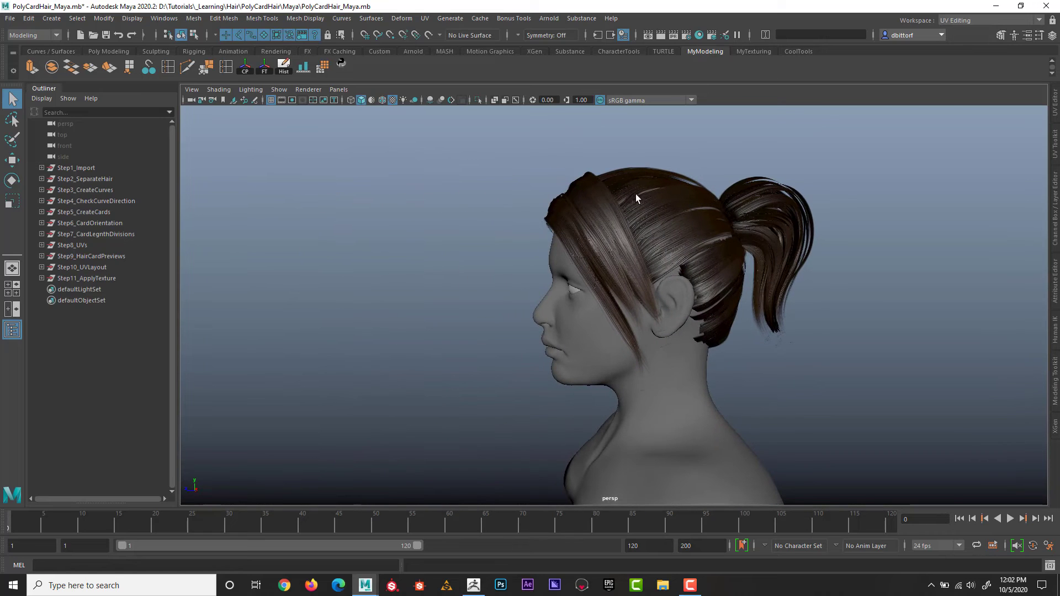
alt+middle_drag(613, 195, 509, 190)
alt+right_drag(509, 190, 613, 207)
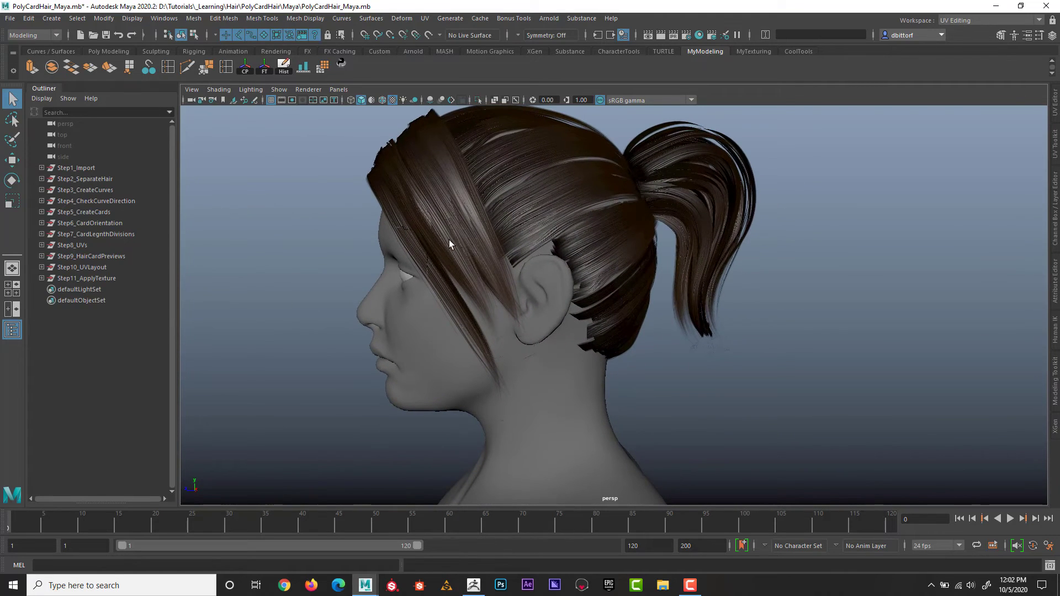
- Examine the textured front hair around the face and ear, including the strand tips, up close and from a three-quarter angle
alt+drag(449, 240, 503, 238)
alt+middle_drag(403, 229, 500, 259)
alt+right_drag(419, 255, 611, 279)
alt+drag(611, 279, 506, 241)
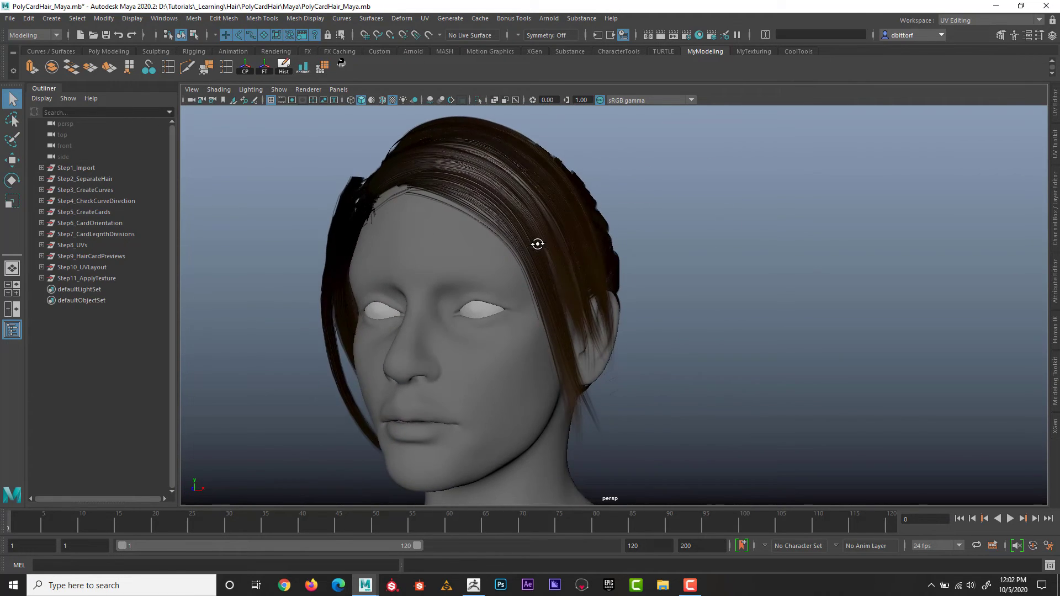
alt+drag(538, 243, 602, 331)
scroll(611, 362, up, 5)
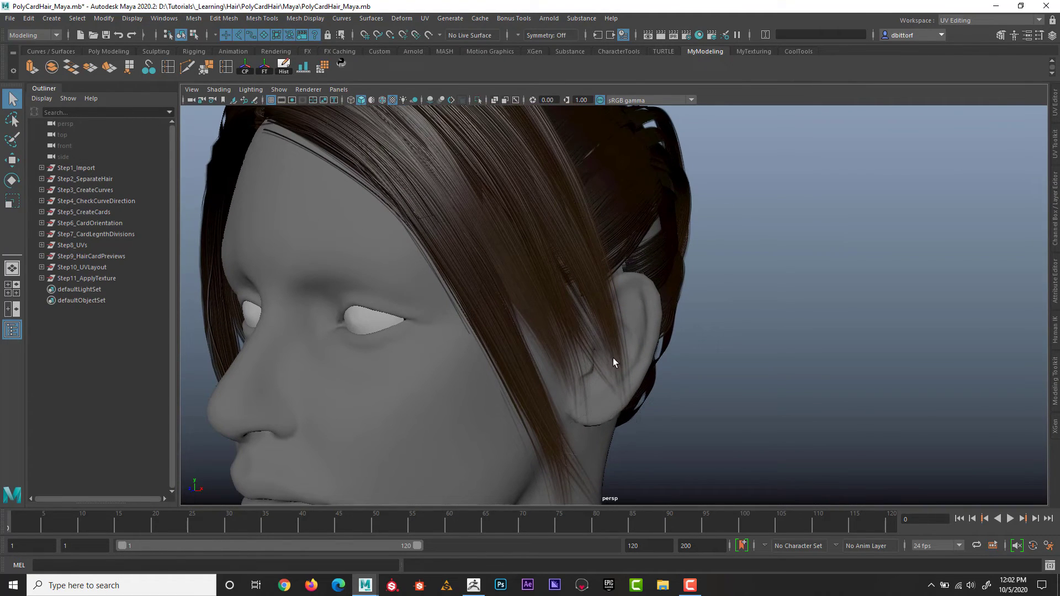
scroll(738, 383, down, 5)
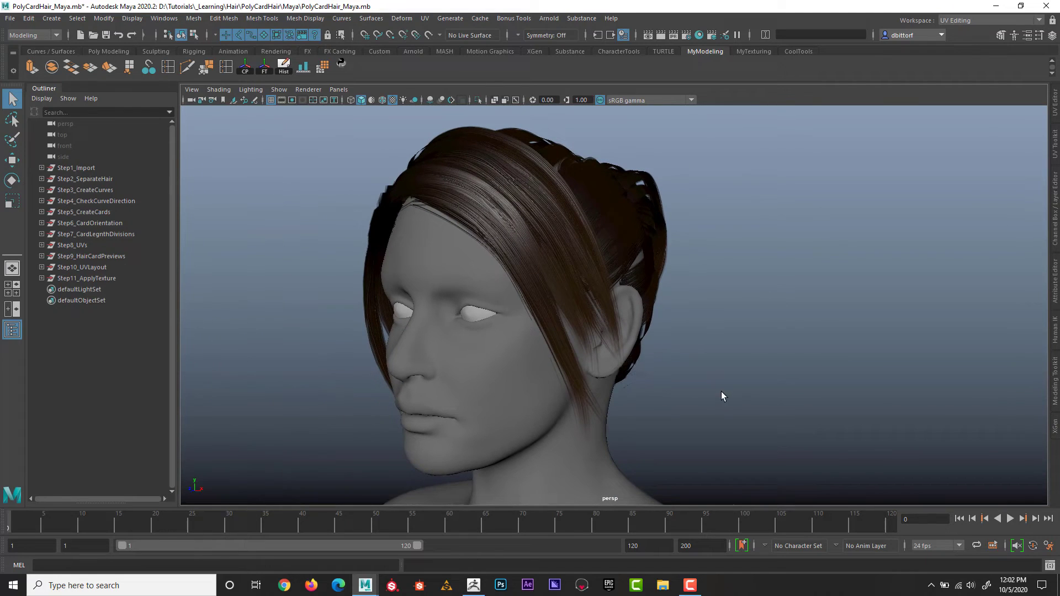
scroll(747, 386, down, 3)
alt+drag(681, 352, 634, 330)
scroll(595, 329, down, 1)
scroll(589, 326, up, 5)
alt+middle_drag(569, 284, 638, 320)
scroll(628, 319, up, 1)
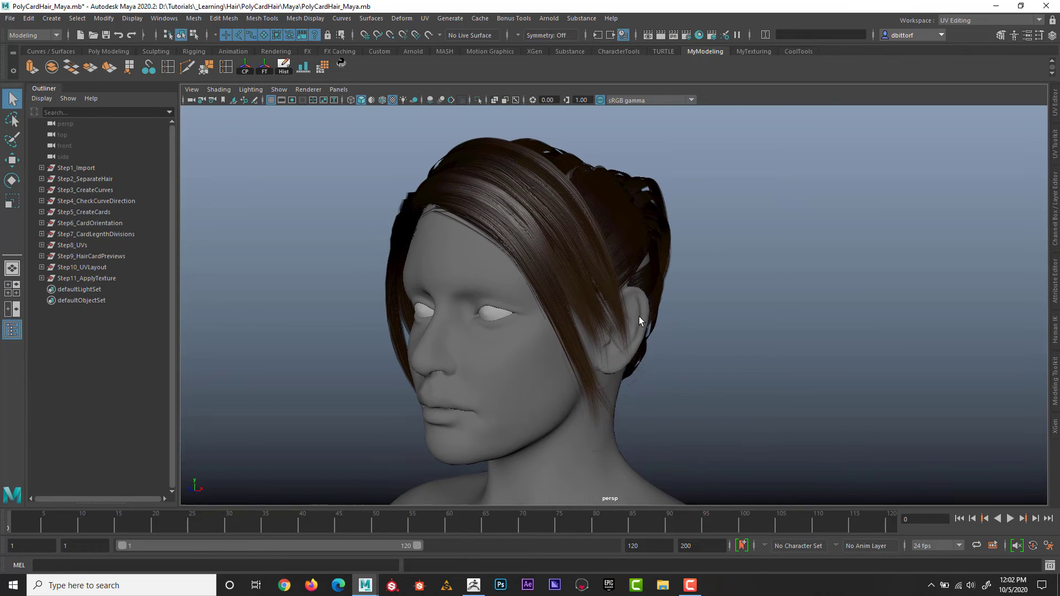